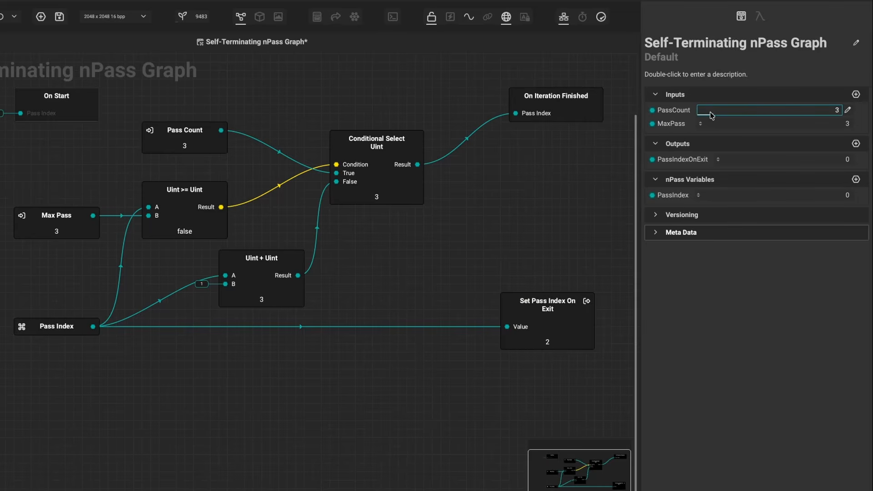
- Set PassCount to 11 and MaxPass to 8 in the finished Self-Terminating nPass Graph
{"action": "left_click_drag", "start_coordinate": [710, 114], "coordinate": [772, 114]}
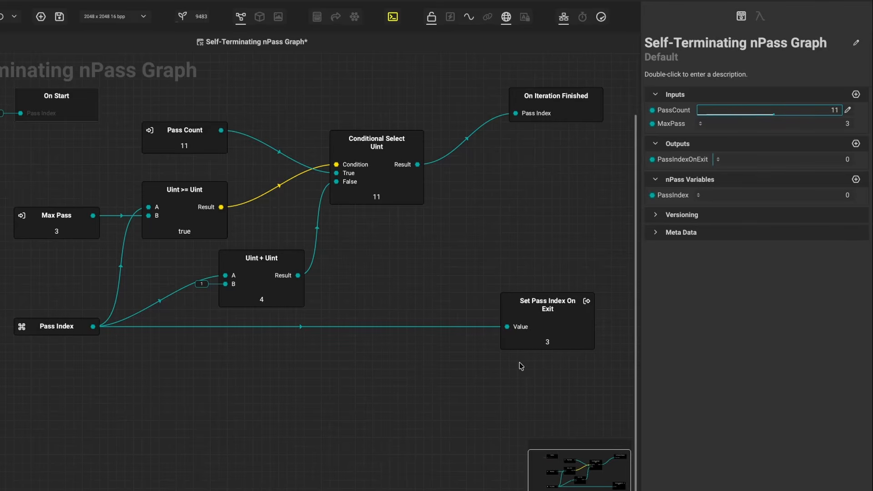
{"action": "left_click", "coordinate": [830, 122]}
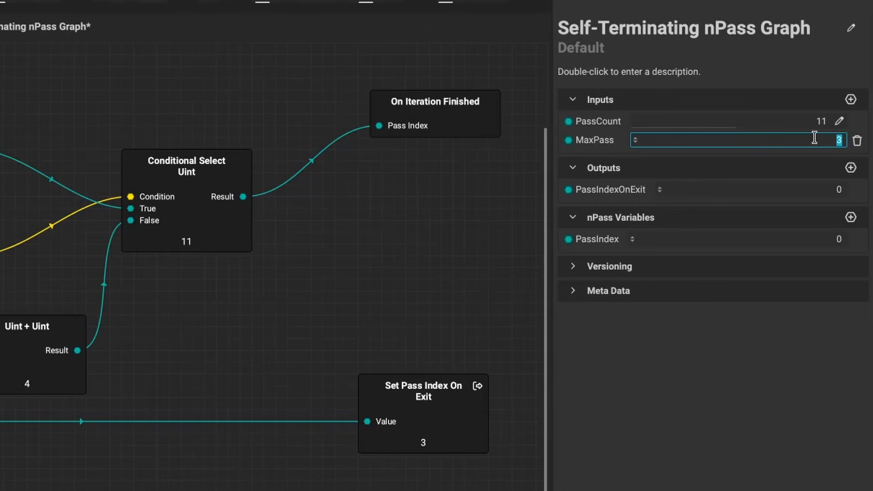
{"action": "type", "text": "8"}
{"action": "key", "text": "Return"}
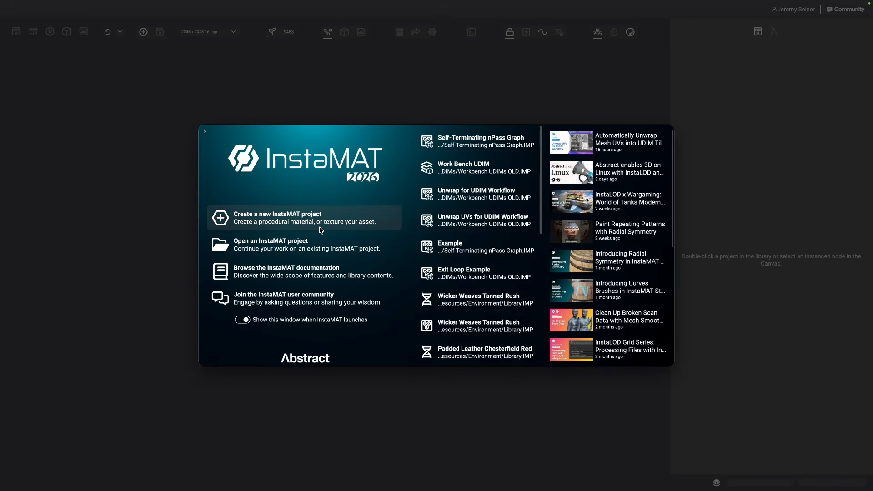
- Create an nPass Element Graph project without a template and name it Self-Terminating nPass Graph
{"action": "left_click", "coordinate": [303, 221]}
{"action": "left_click", "coordinate": [308, 280]}
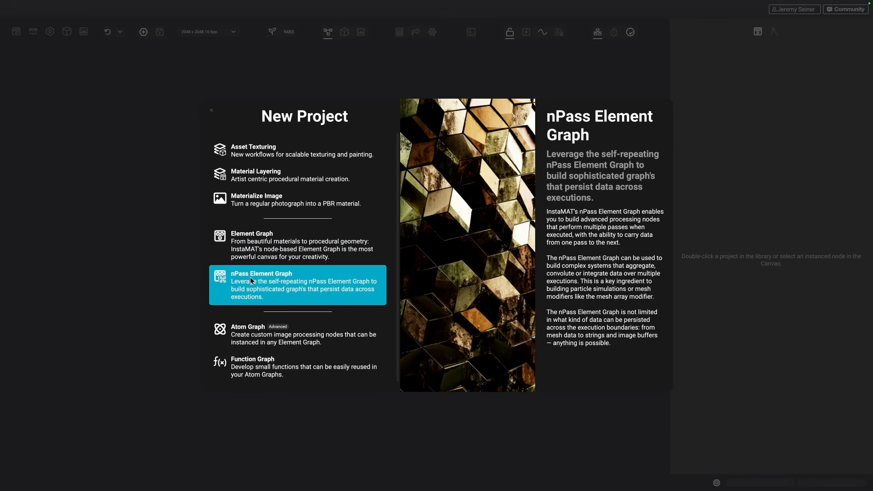
{"action": "left_click", "coordinate": [253, 282]}
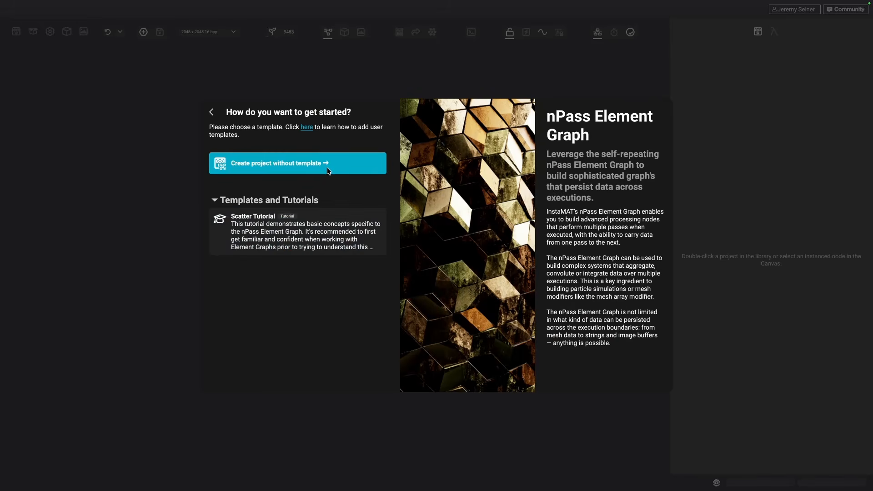
{"action": "left_click", "coordinate": [309, 163]}
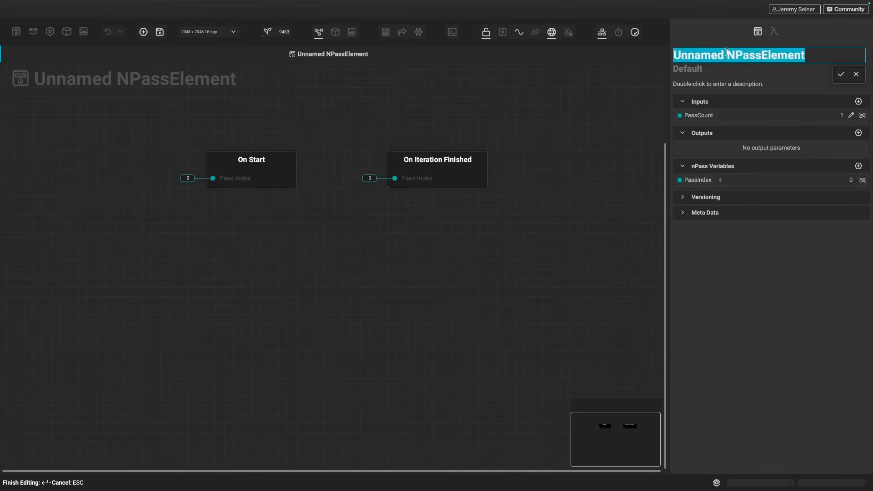
{"action": "type", "text": "Self-Terminating nPass Graph"}
{"action": "key", "text": "Return"}
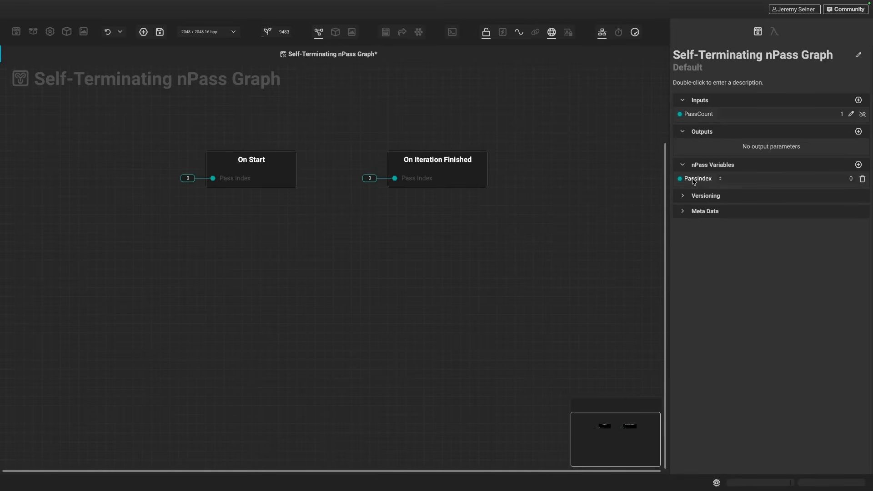
- Place the PassIndex variable on the canvas and add a UInt32 output named Pass Index On Exit
{"action": "left_click_drag", "start_coordinate": [694, 181], "coordinate": [145, 277]}
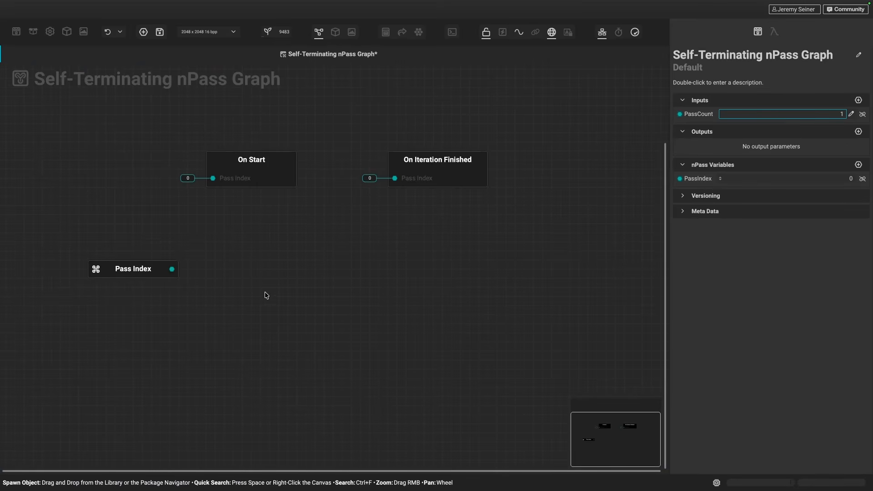
{"action": "left_click", "coordinate": [859, 132]}
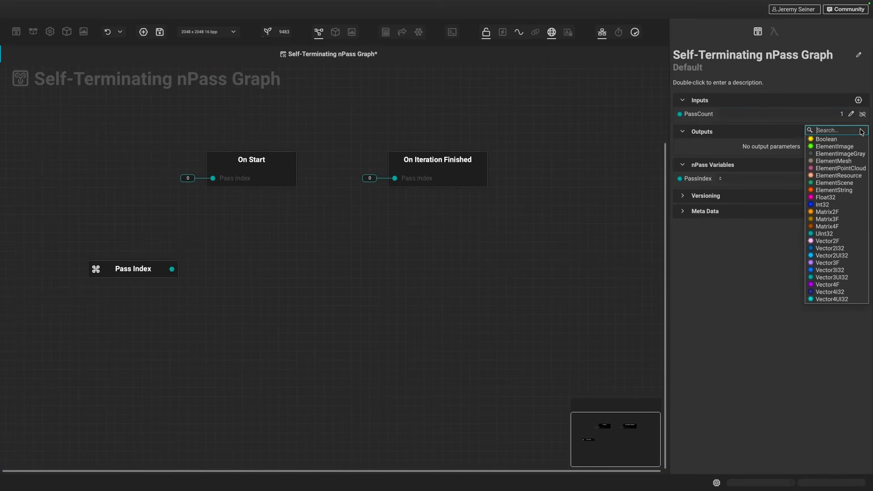
{"action": "left_click", "coordinate": [815, 234]}
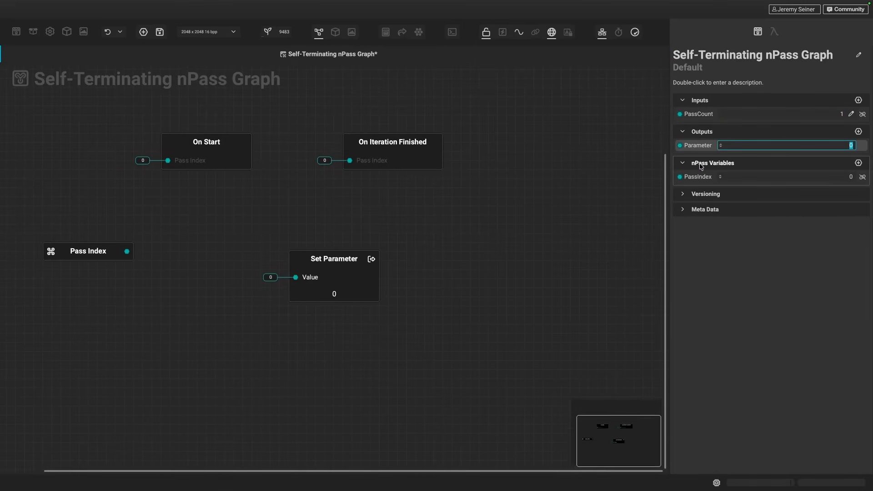
{"action": "double_click", "coordinate": [695, 144]}
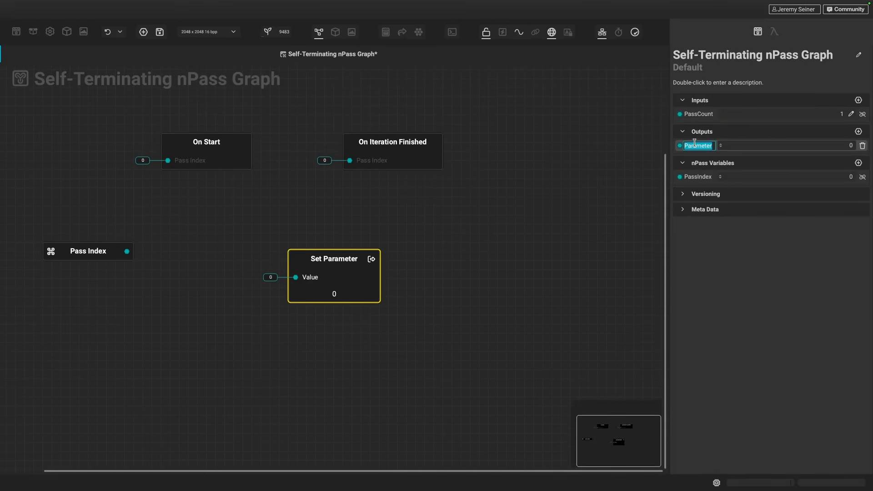
{"action": "type", "text": "Pass Index On Exit"}
{"action": "key", "text": "Return"}
- Move the Set Pass Index On Exit node aside, feed its Value from Pass Index, and align the two nodes
{"action": "left_click_drag", "start_coordinate": [339, 273], "coordinate": [402, 274]}
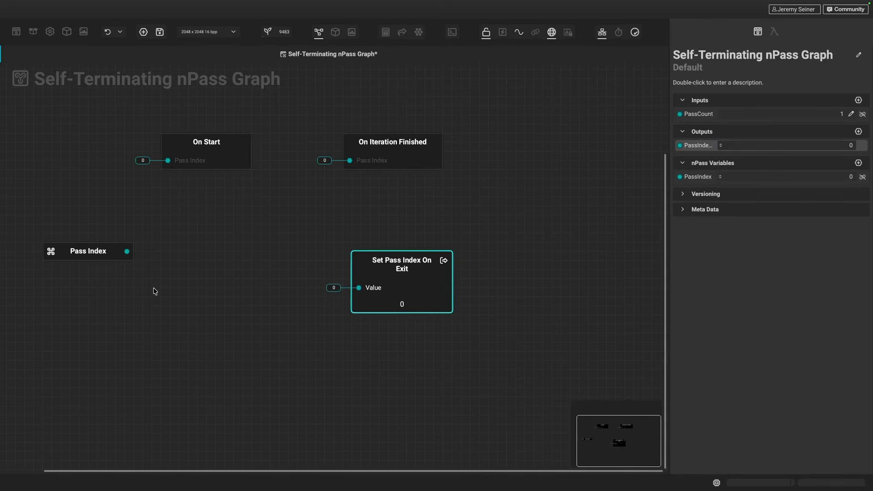
{"action": "left_click_drag", "start_coordinate": [127, 253], "coordinate": [406, 284]}
{"action": "left_click_drag", "start_coordinate": [75, 251], "coordinate": [84, 287]}
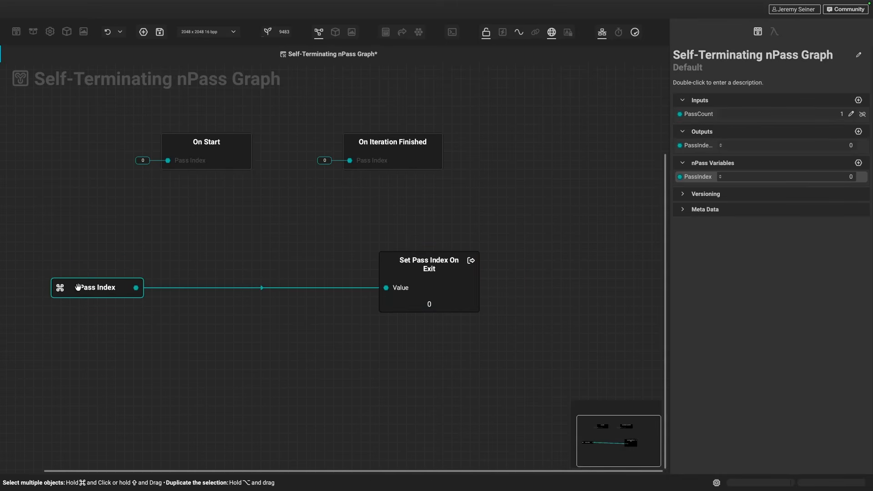
- Set the maximum of the PassCount input's slider range to 20
{"action": "left_click_drag", "start_coordinate": [727, 116], "coordinate": [725, 117]}
{"action": "right_click", "coordinate": [725, 117]}
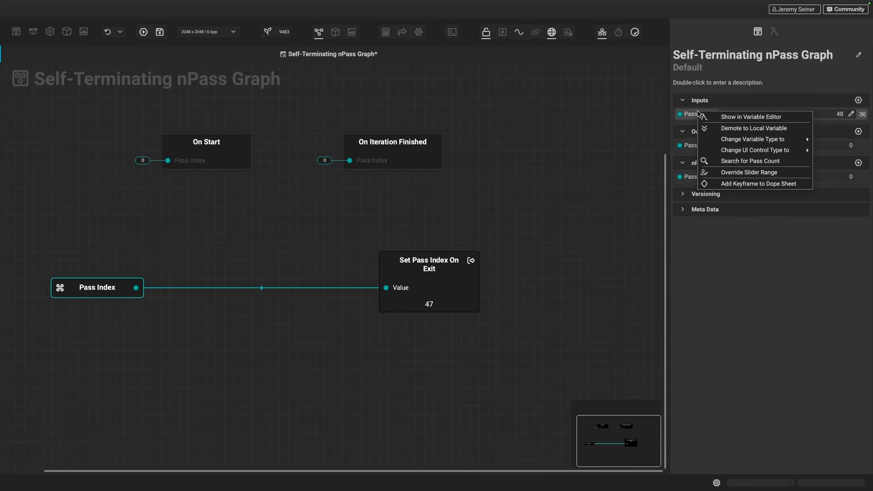
{"action": "left_click", "coordinate": [711, 118]}
{"action": "left_click", "coordinate": [840, 115]}
{"action": "type", "text": "20"}
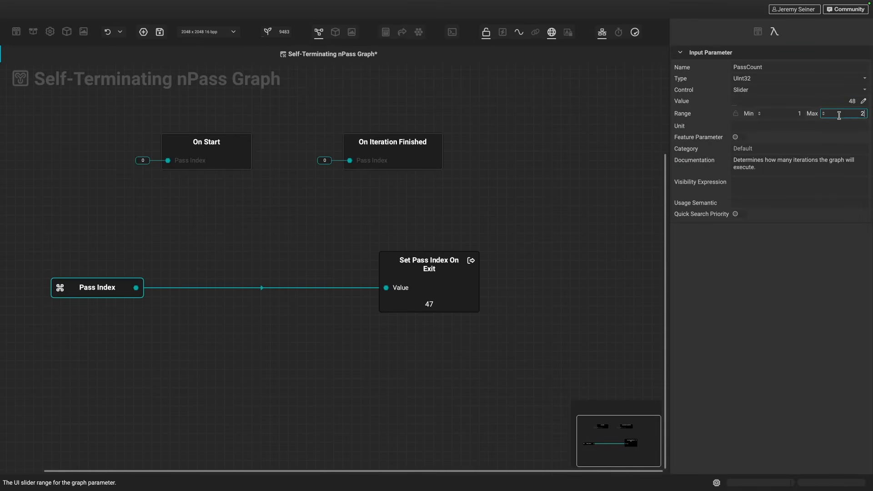
{"action": "key", "text": "Return"}
{"action": "left_click", "coordinate": [758, 31]}
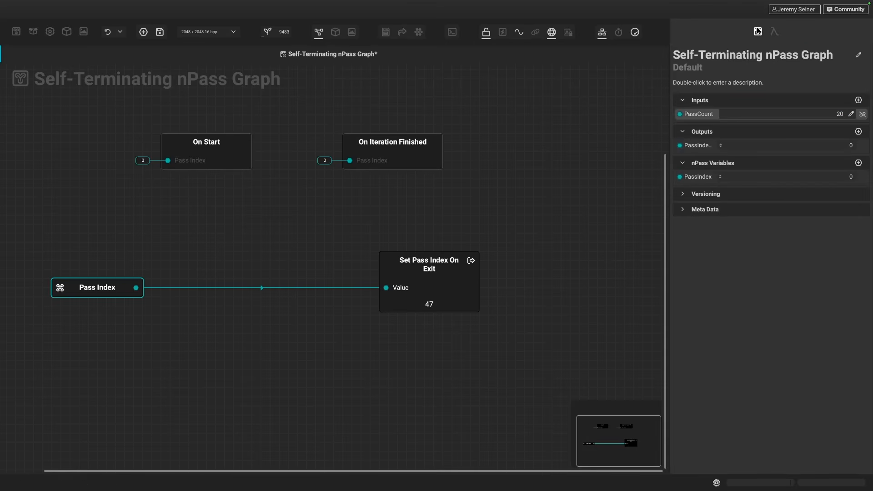
- Test the exit index with PassCount at 5, 1 and 8, finishing with PassCount at 1
{"action": "left_click", "coordinate": [749, 116]}
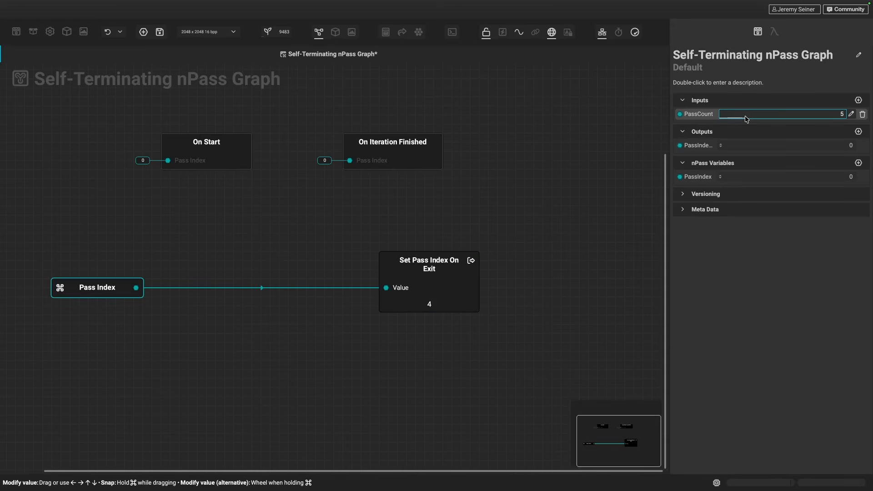
{"action": "left_click_drag", "start_coordinate": [747, 115], "coordinate": [713, 117]}
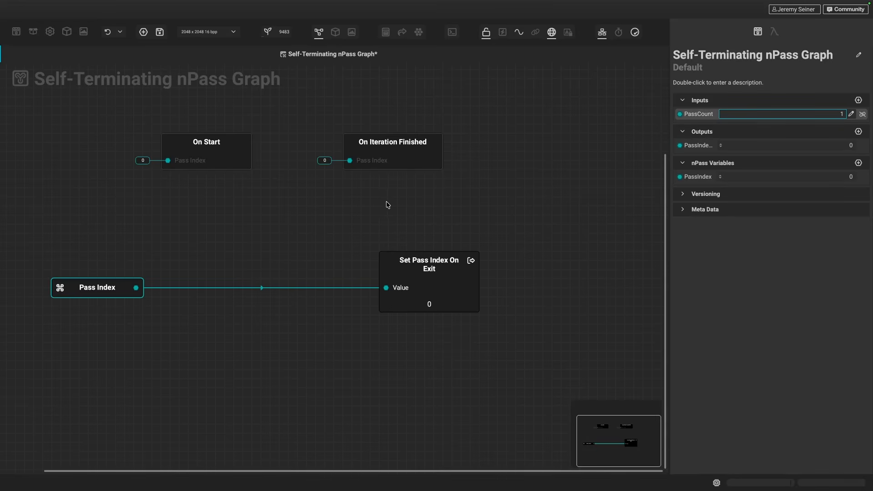
{"action": "left_click", "coordinate": [389, 165]}
{"action": "left_click", "coordinate": [356, 205]}
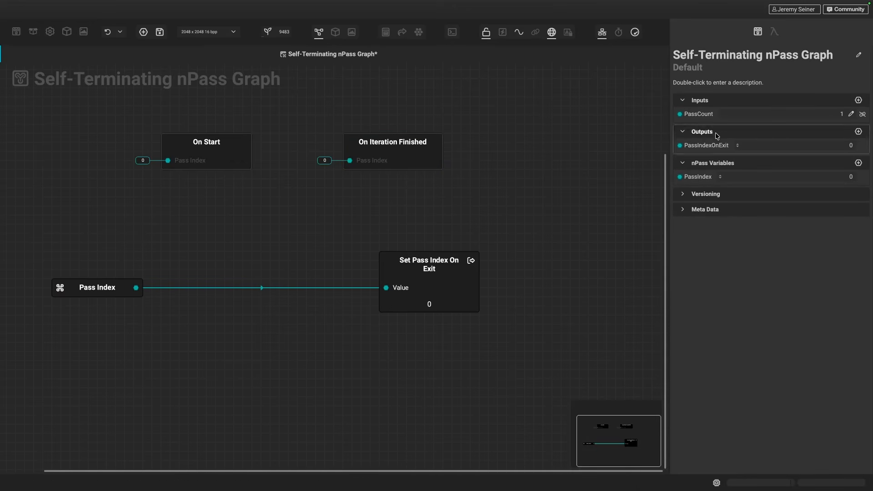
{"action": "left_click_drag", "start_coordinate": [723, 115], "coordinate": [767, 115]}
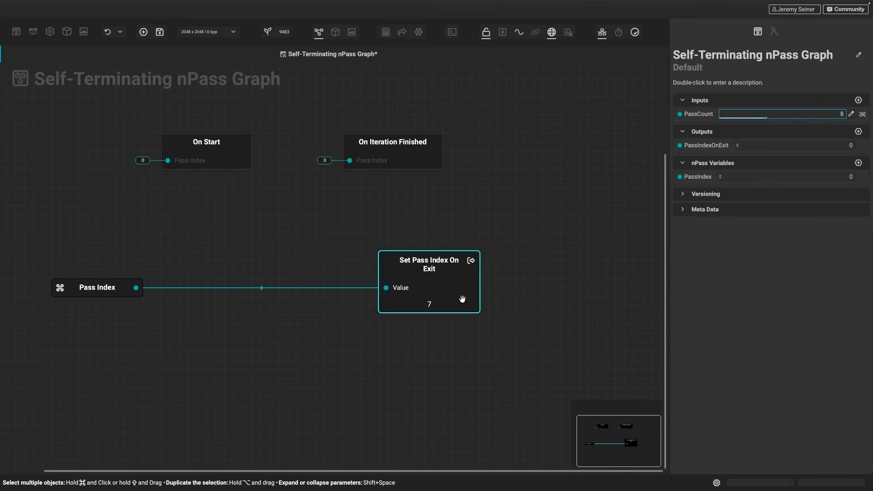
{"action": "left_click_drag", "start_coordinate": [765, 117], "coordinate": [712, 116]}
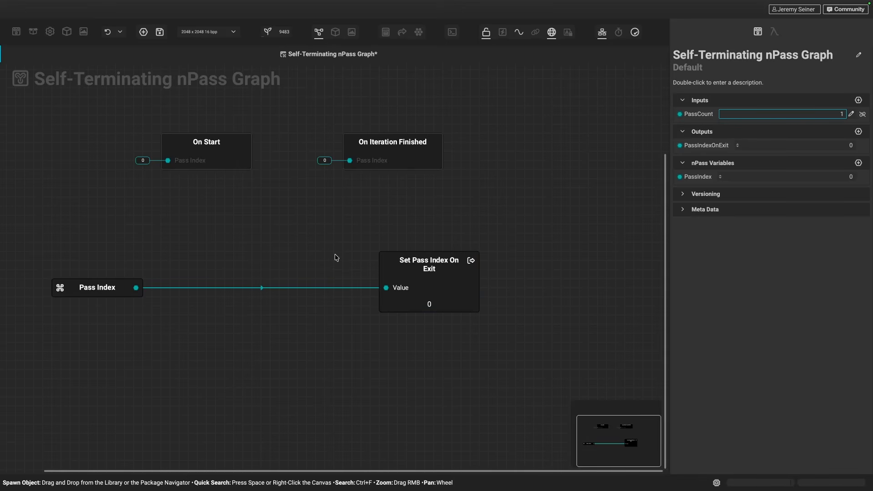
- Lower the Pass Index and Set Pass Index On Exit nodes and add a Uint + Uint node fed by Pass Index
{"action": "left_click_drag", "start_coordinate": [420, 287], "coordinate": [430, 315]}
{"action": "left_click_drag", "start_coordinate": [95, 288], "coordinate": [94, 314]}
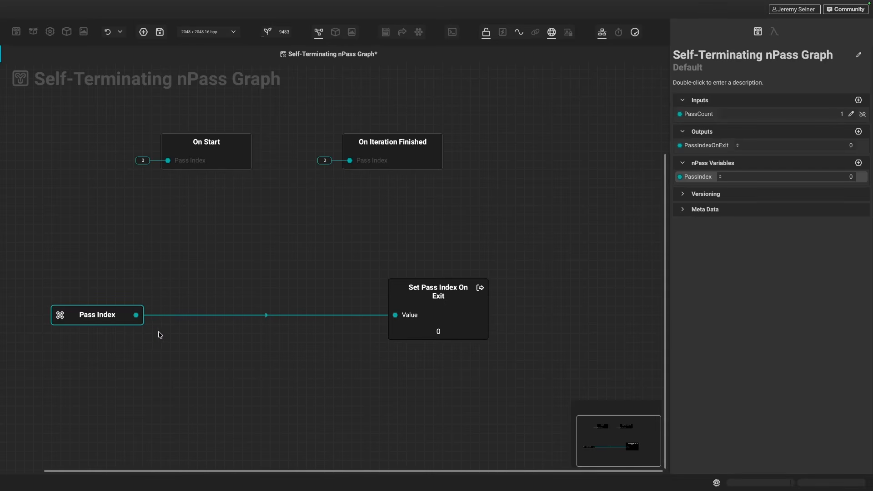
{"action": "left_click_drag", "start_coordinate": [136, 315], "coordinate": [184, 256]}
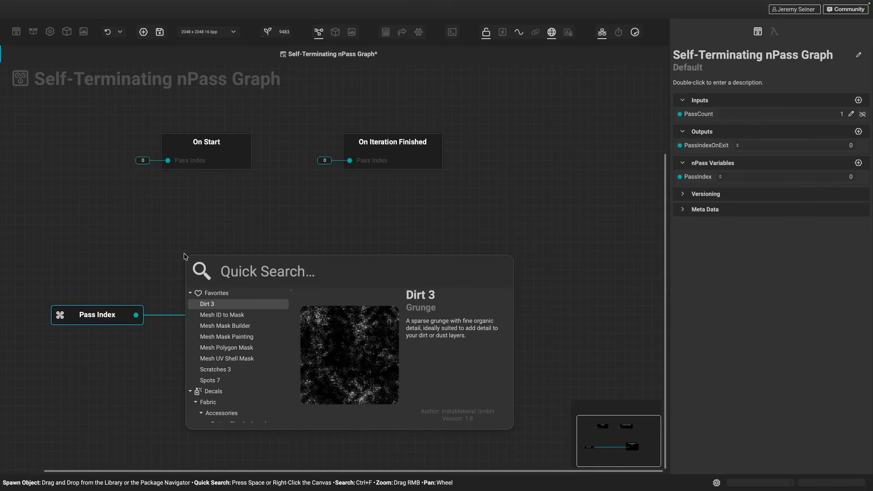
{"action": "type", "text": "+"}
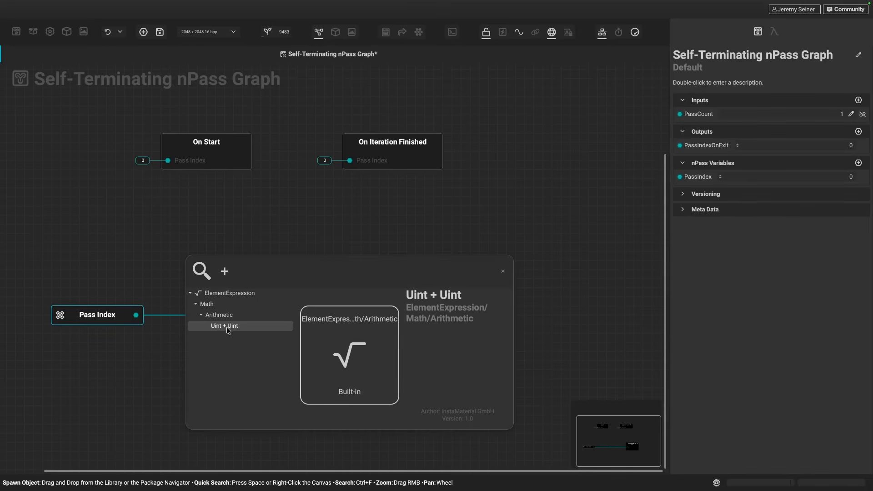
{"action": "left_click", "coordinate": [227, 327]}
{"action": "left_click_drag", "start_coordinate": [168, 205], "coordinate": [280, 214]}
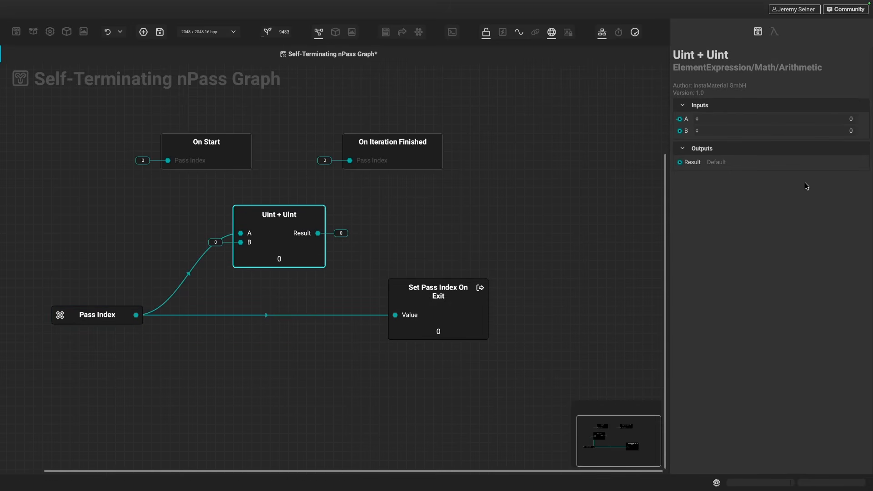
- Set input B of Uint + Uint to 1, connect its Result to On Iteration Finished, and test with PassCount, ending at 1
{"action": "left_click", "coordinate": [818, 132]}
{"action": "type", "text": "1"}
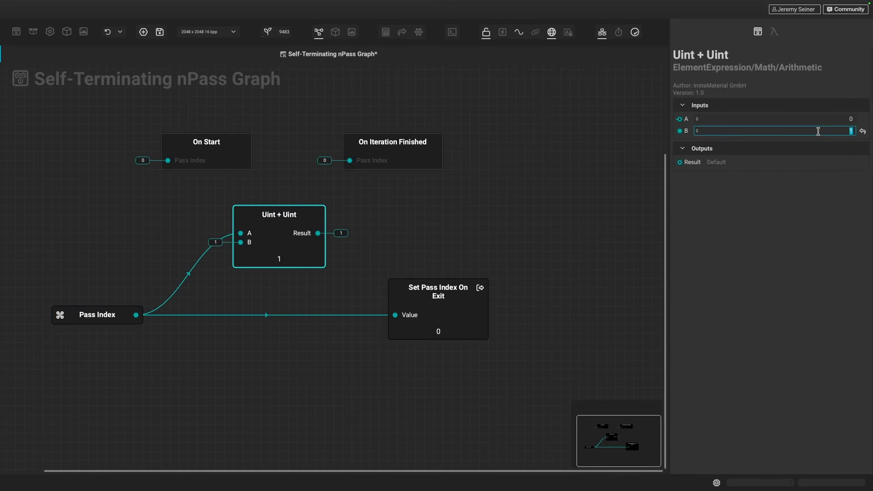
{"action": "left_click", "coordinate": [835, 260]}
{"action": "left_click_drag", "start_coordinate": [291, 249], "coordinate": [360, 161]}
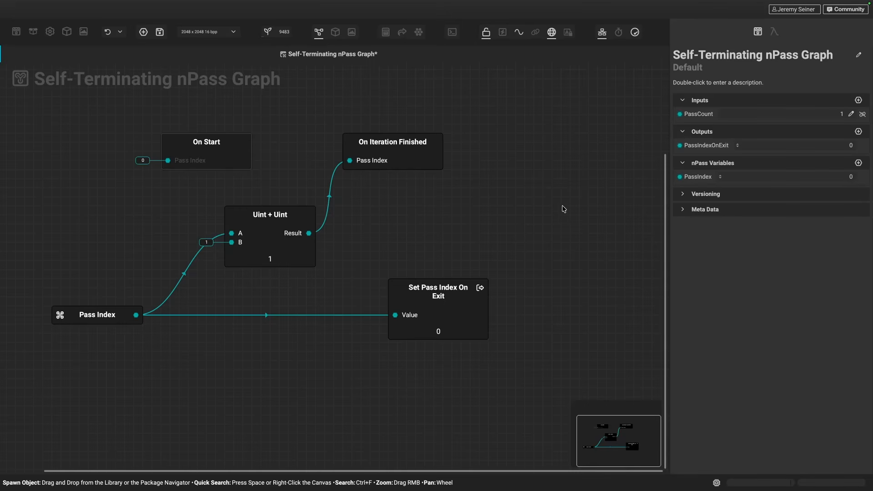
{"action": "mouse_move", "coordinate": [731, 117]}
{"action": "left_mouse_down"}
{"action": "mouse_move", "coordinate": [773, 117]}
{"action": "mouse_move", "coordinate": [721, 117]}
{"action": "left_mouse_up"}
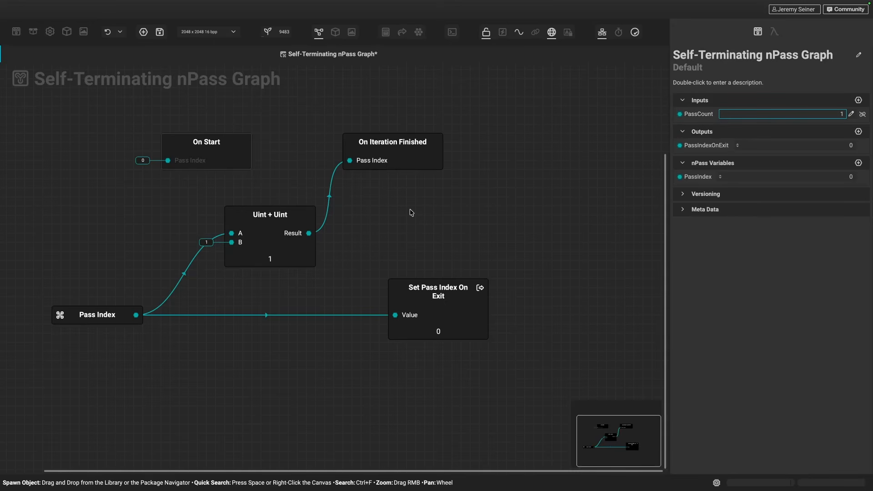
- Spread the On Start and On Iteration Finished nodes farther apart on the canvas
{"action": "left_click_drag", "start_coordinate": [370, 141], "coordinate": [423, 150]}
{"action": "left_click_drag", "start_coordinate": [200, 151], "coordinate": [91, 150]}
{"action": "left_click", "coordinate": [186, 152]}
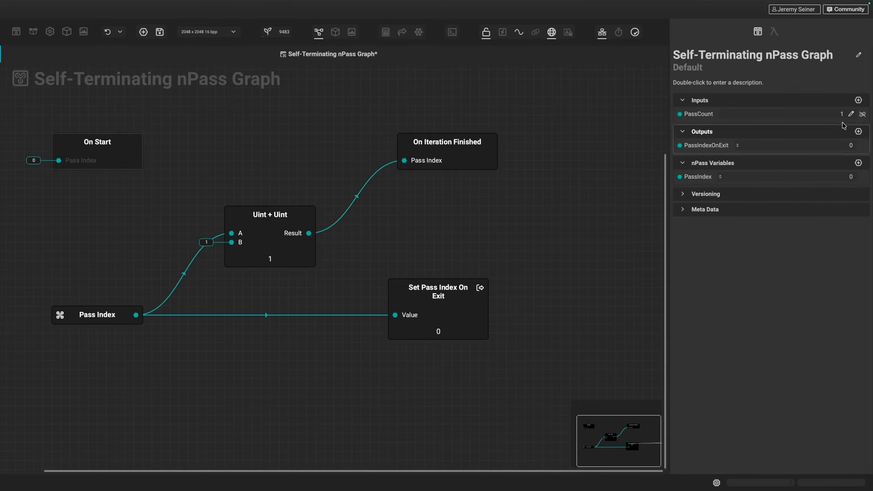
- Add a UInt32 graph input named Max Pass with a value of 3
{"action": "left_click", "coordinate": [860, 100]}
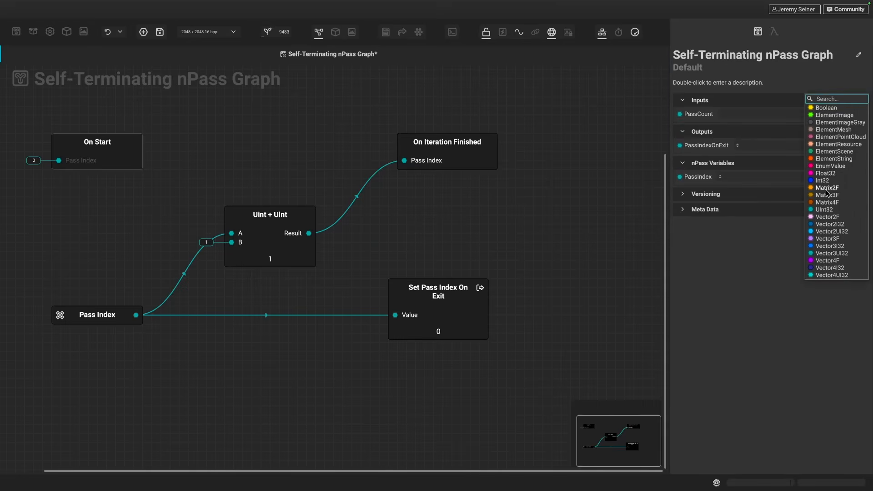
{"action": "left_click", "coordinate": [828, 210]}
{"action": "double_click", "coordinate": [691, 127]}
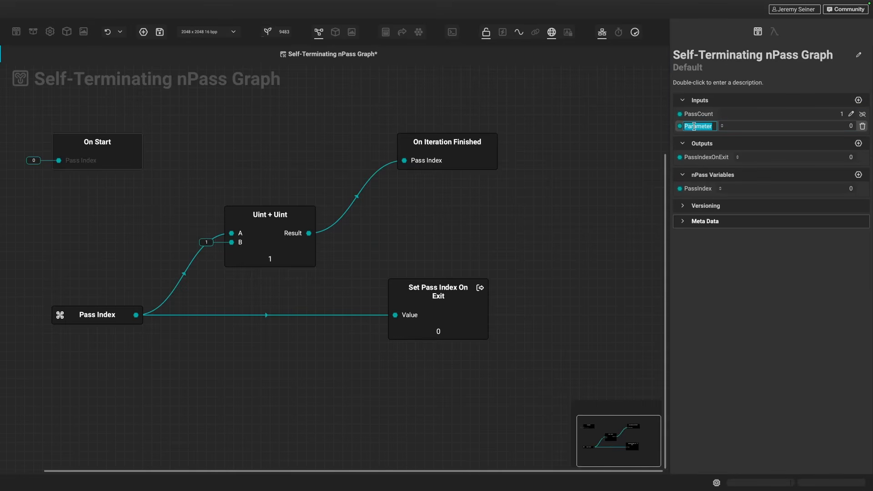
{"action": "type", "text": "Max Pass"}
{"action": "key", "text": "Return"}
{"action": "left_click", "coordinate": [815, 127]}
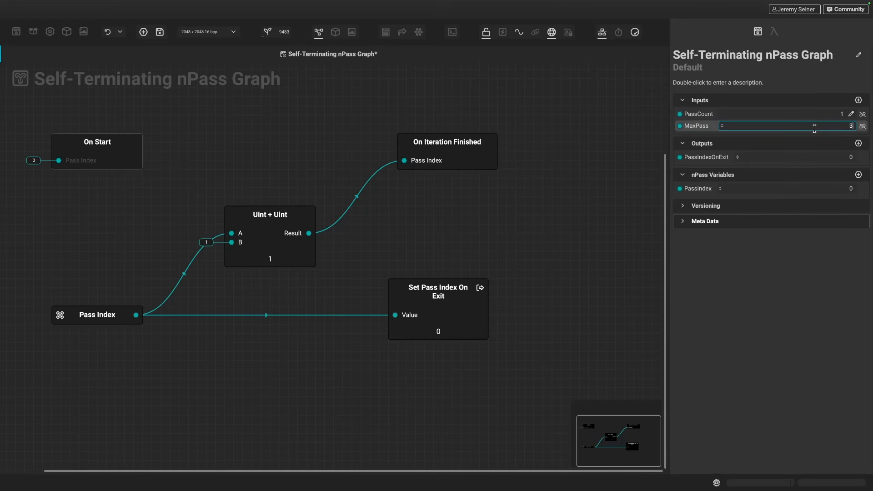
{"action": "type", "text": "3"}
{"action": "left_click", "coordinate": [594, 153]}
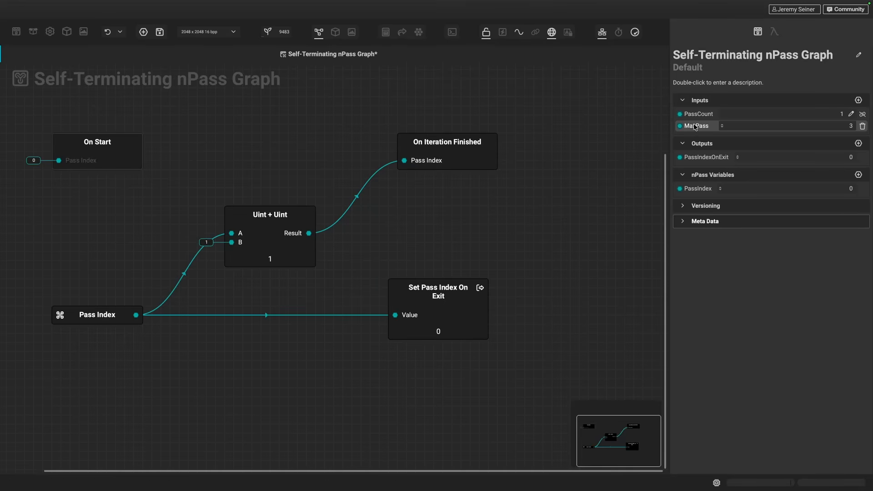
- Place the MaxPass input above Pass Index on the canvas and shift the downstream nodes away to make room
{"action": "left_click_drag", "start_coordinate": [696, 126], "coordinate": [70, 222]}
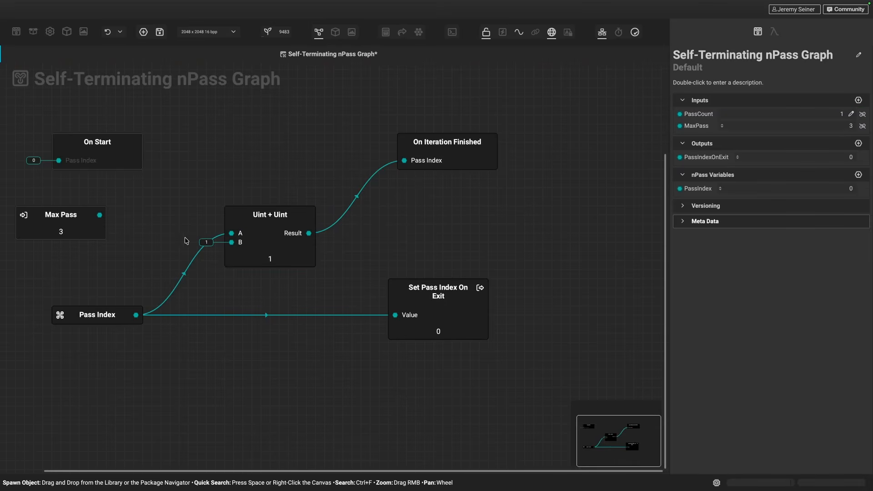
{"action": "key", "text": "super+Right"}
{"action": "scroll", "coordinate": [250, 251], "scroll_direction": "left", "scroll_amount": 2}
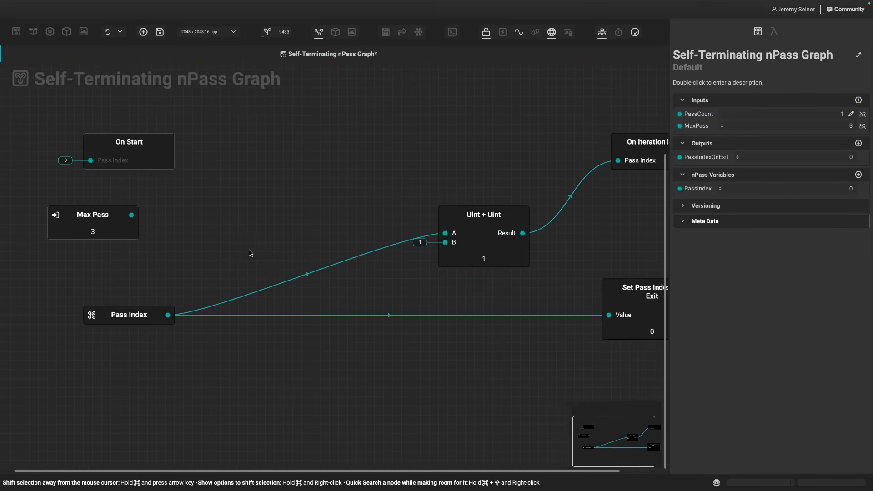
- Move the On Start, On Iteration Finished and Max Pass nodes higher on the canvas to make room for new nodes
{"action": "scroll", "coordinate": [250, 251], "scroll_direction": "down", "scroll_amount": 3}
{"action": "left_click_drag", "start_coordinate": [168, 180], "coordinate": [168, 150]}
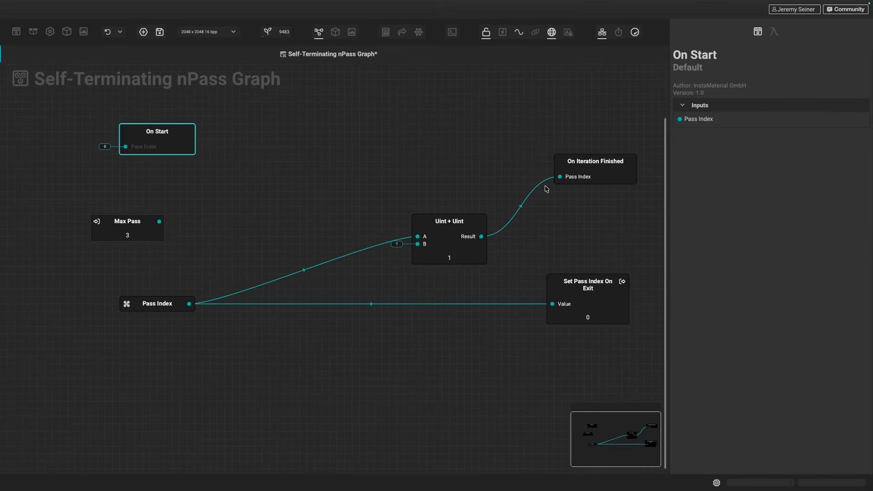
{"action": "left_click_drag", "start_coordinate": [596, 167], "coordinate": [596, 138]}
{"action": "left_click_drag", "start_coordinate": [123, 239], "coordinate": [139, 224]}
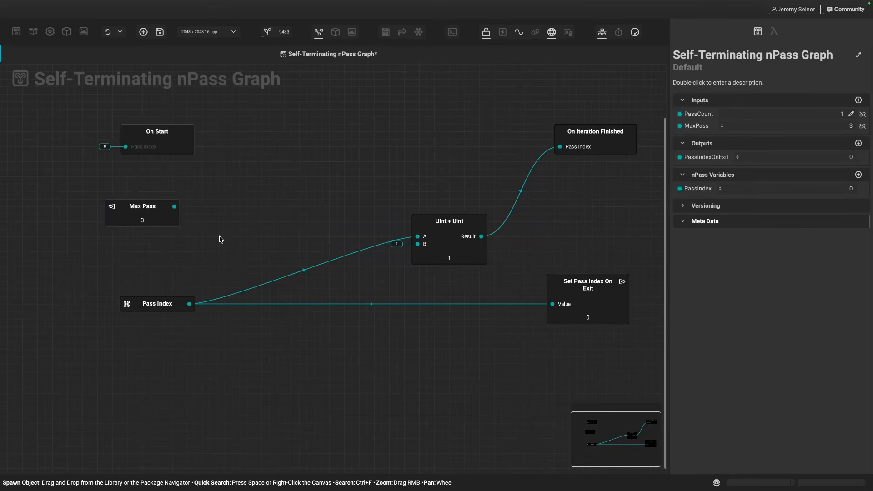
- Add a Uint >= Uint node with Pass Index feeding input A and Max Pass feeding input B
{"action": "left_click_drag", "start_coordinate": [189, 304], "coordinate": [244, 209]}
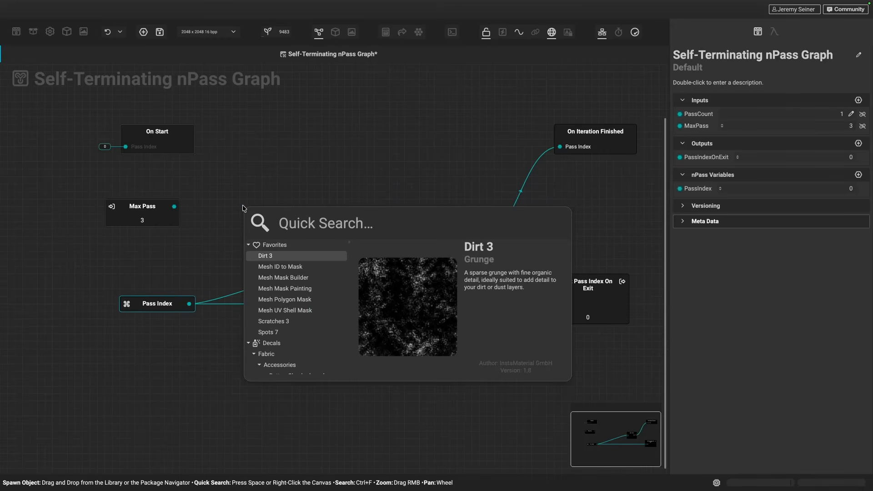
{"action": "type", "text": ">"}
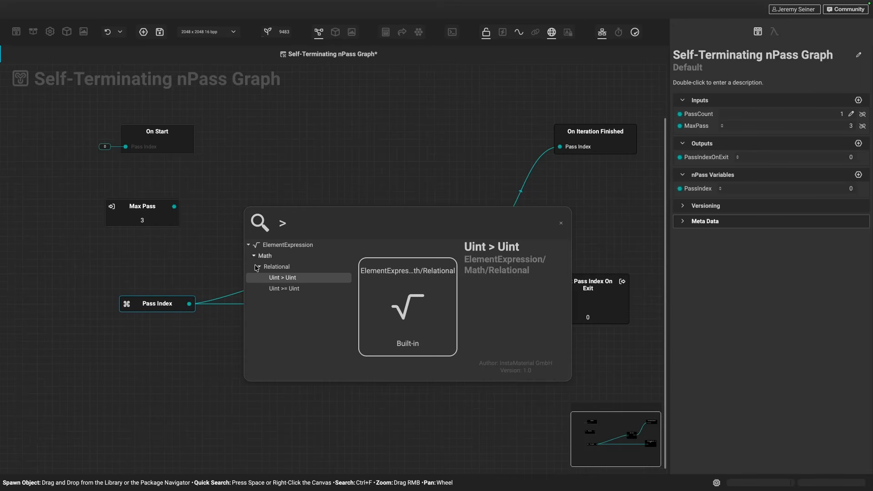
{"action": "left_click", "coordinate": [276, 289]}
{"action": "left_click_drag", "start_coordinate": [236, 189], "coordinate": [266, 204]}
{"action": "mouse_move", "coordinate": [175, 208]}
{"action": "left_mouse_down"}
{"action": "mouse_move", "coordinate": [241, 207]}
{"action": "mouse_move", "coordinate": [171, 207]}
{"action": "left_mouse_up"}
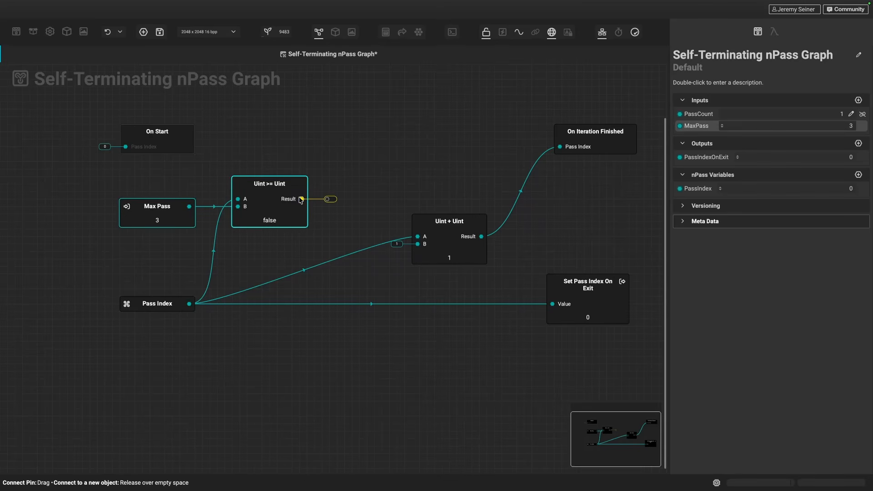
- Add a Conditional Select Uint node driven by the Uint >= Uint Result, and place it above the Uint + Uint node
{"action": "left_click_drag", "start_coordinate": [301, 199], "coordinate": [353, 189]}
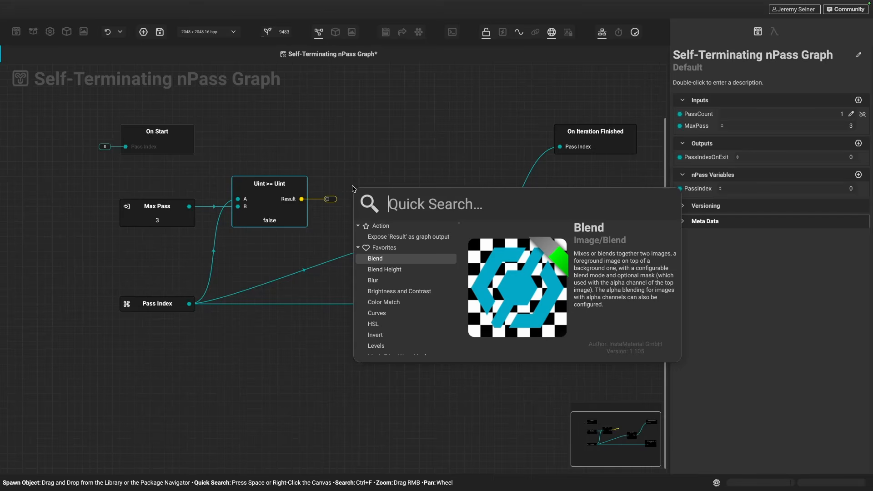
{"action": "type", "text": "condt"}
{"action": "key", "text": "BackSpace"}
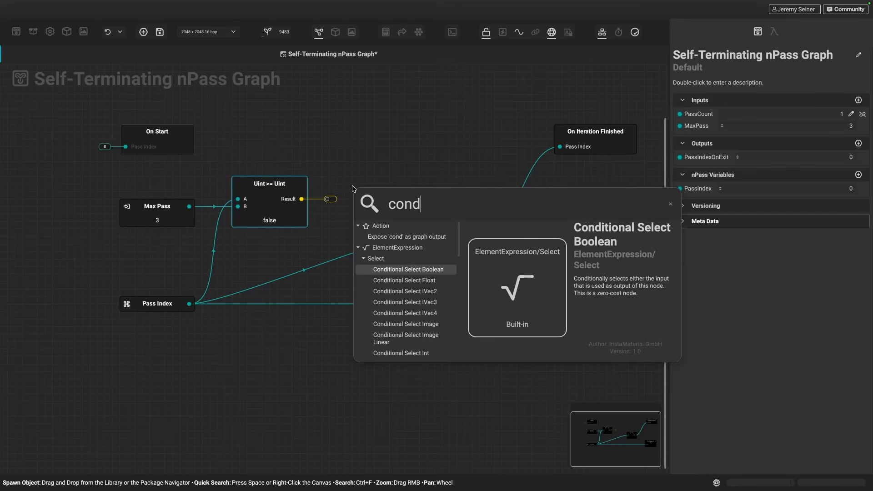
{"action": "type", "text": "itional seel"}
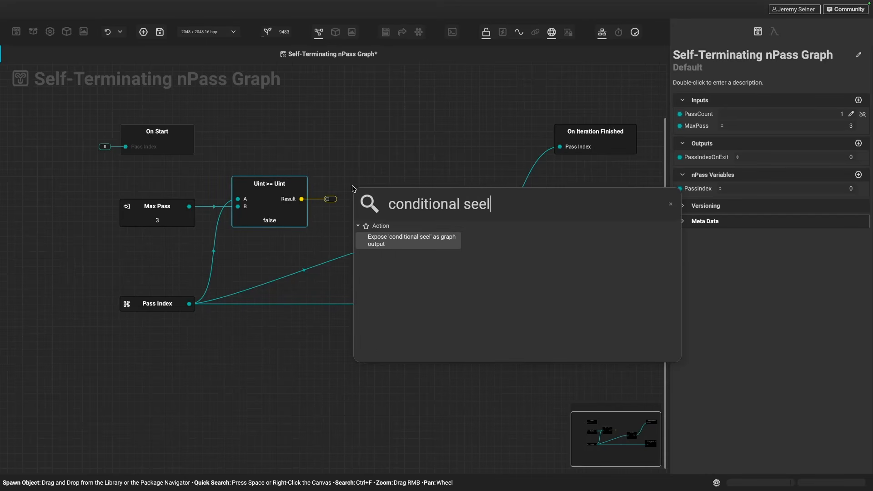
{"action": "key", "text": "BackSpace"}
{"action": "key", "text": "BackSpace"}
{"action": "type", "text": "lect"}
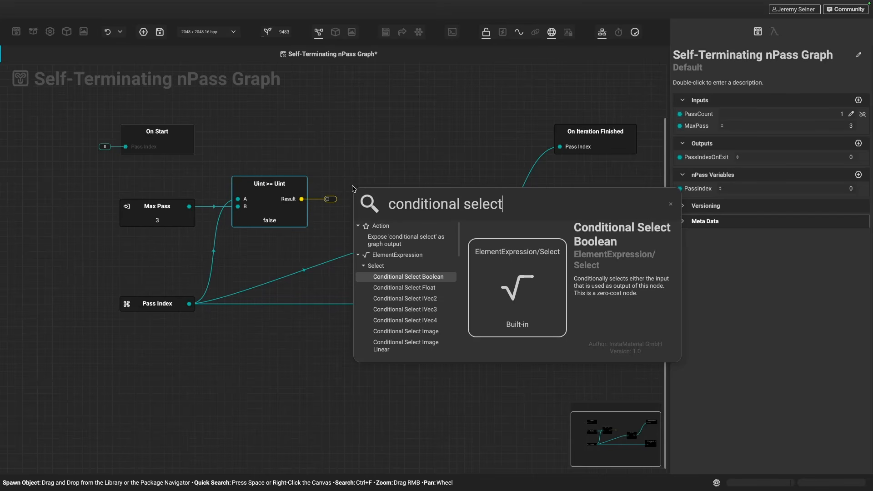
{"action": "type", "text": " ui"}
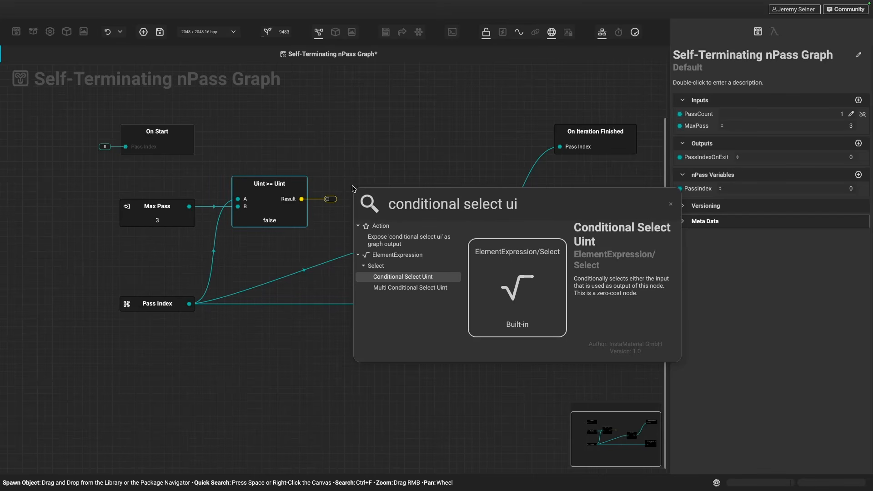
{"action": "key", "text": "Return"}
{"action": "left_click_drag", "start_coordinate": [347, 173], "coordinate": [431, 184]}
- Raise the On Start and On Iteration Finished nodes, and shift Uint + Uint toward Pass Index, below the comparison node
{"action": "left_click_drag", "start_coordinate": [168, 137], "coordinate": [168, 106]}
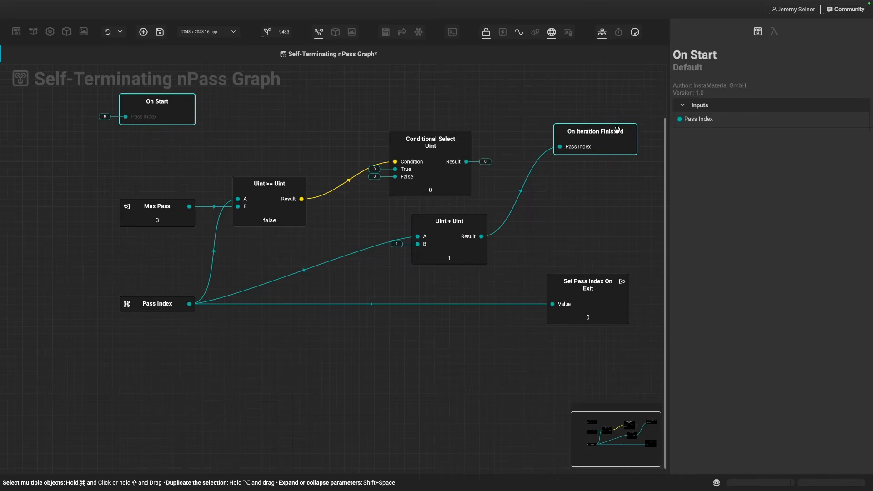
{"action": "left_click_drag", "start_coordinate": [617, 130], "coordinate": [617, 100]}
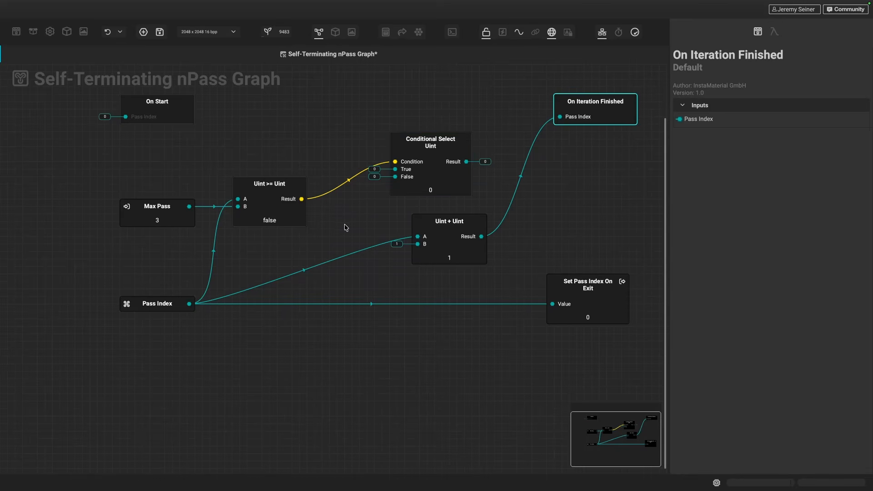
{"action": "left_click_drag", "start_coordinate": [454, 245], "coordinate": [341, 267]}
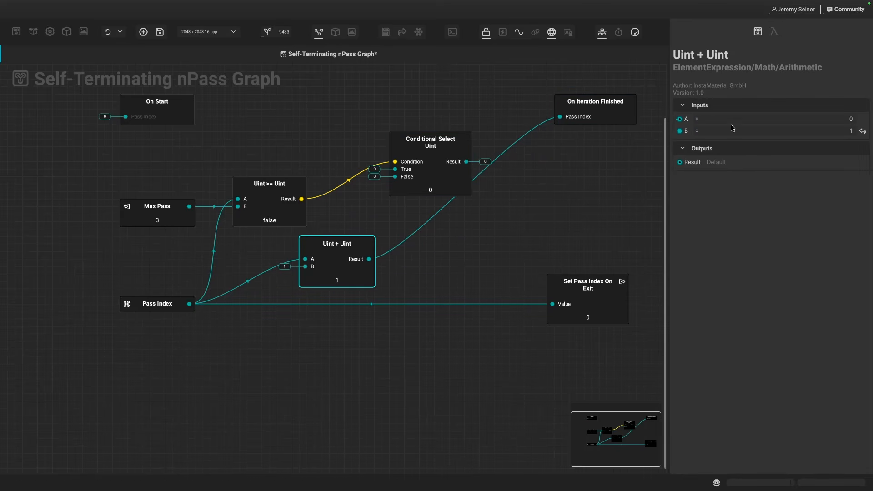
- Set PassCount to 4 and feed the PassCount input into the True input of Conditional Select Uint
{"action": "left_click", "coordinate": [635, 161]}
{"action": "left_click_drag", "start_coordinate": [727, 114], "coordinate": [739, 116]}
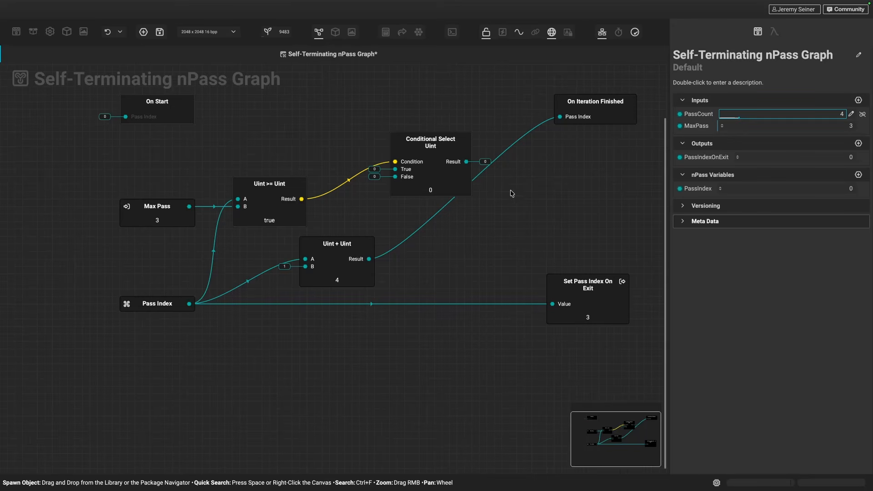
{"action": "left_click_drag", "start_coordinate": [698, 114], "coordinate": [395, 170]}
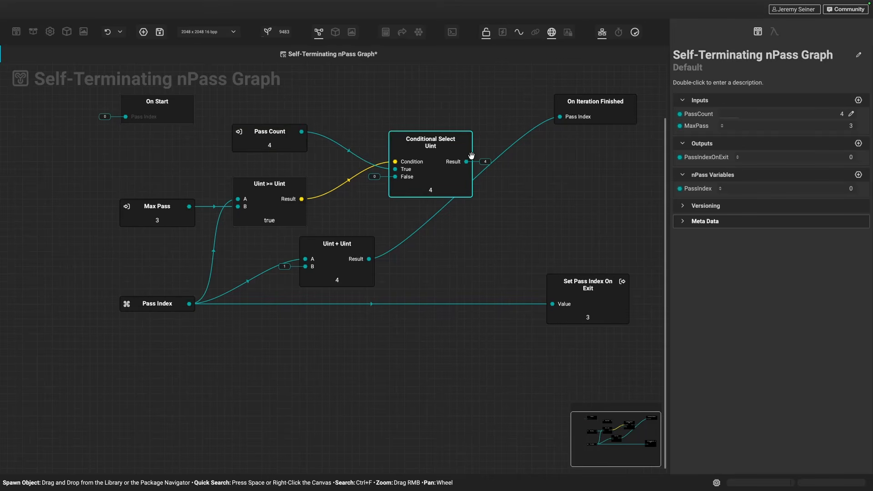
- Connect the Conditional Select Uint Result to the Pass Index of On Iteration Finished, replacing the Uint + Uint connection
{"action": "left_click_drag", "start_coordinate": [468, 161], "coordinate": [563, 120]}
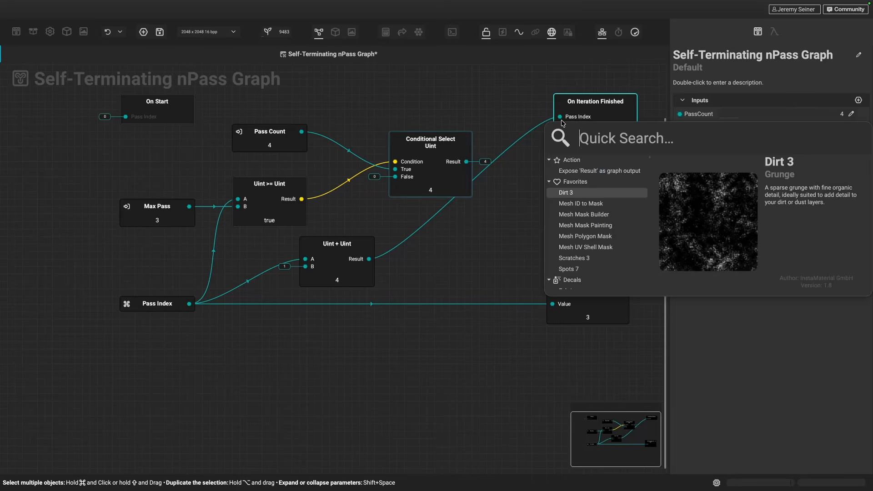
{"action": "left_click", "coordinate": [510, 118]}
{"action": "left_click_drag", "start_coordinate": [466, 161], "coordinate": [560, 117]}
{"action": "left_click_drag", "start_coordinate": [454, 148], "coordinate": [462, 149]}
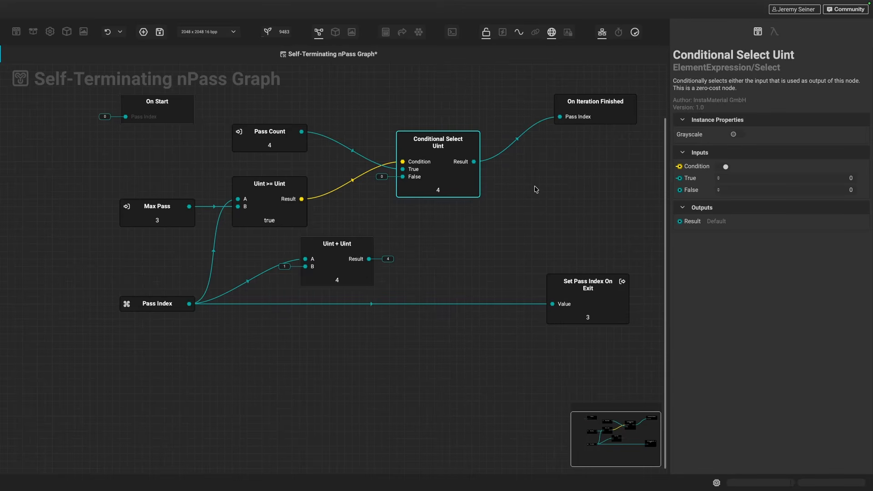
- Lower PassCount to 2 and connect the Uint + Uint Result to the False input of Conditional Select Uint
{"action": "left_click", "coordinate": [655, 159]}
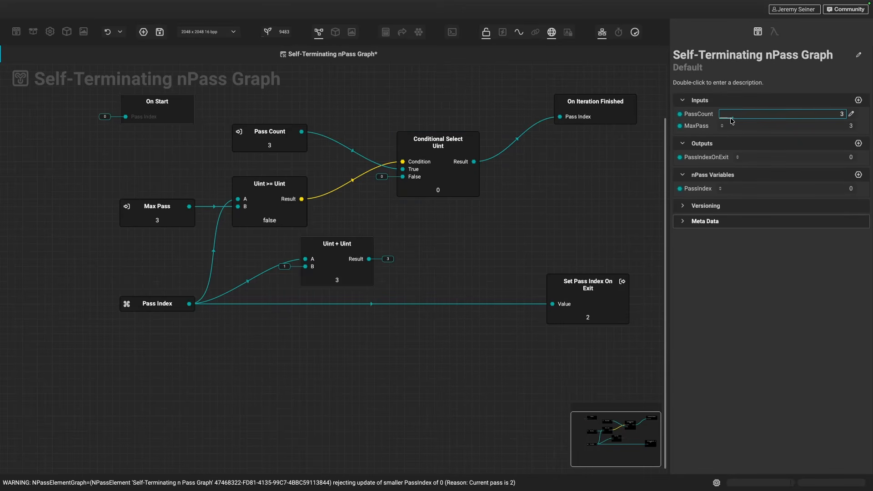
{"action": "left_click_drag", "start_coordinate": [731, 119], "coordinate": [724, 119]}
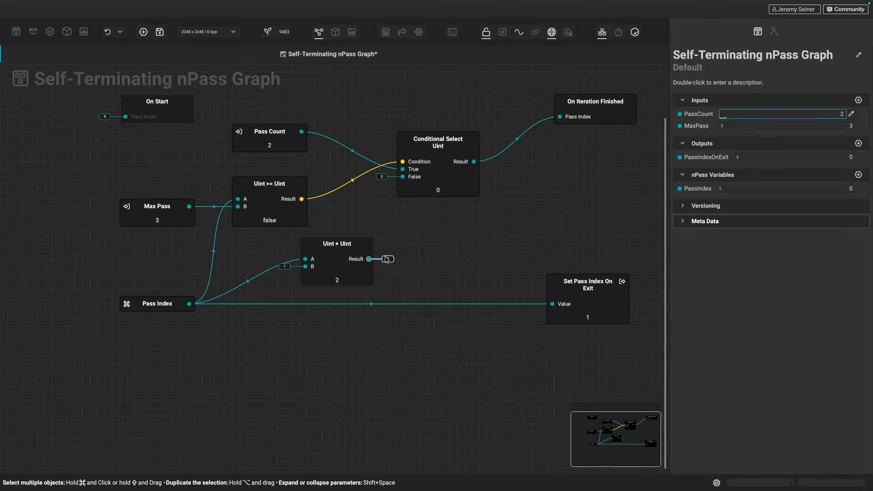
{"action": "left_click_drag", "start_coordinate": [386, 259], "coordinate": [403, 177]}
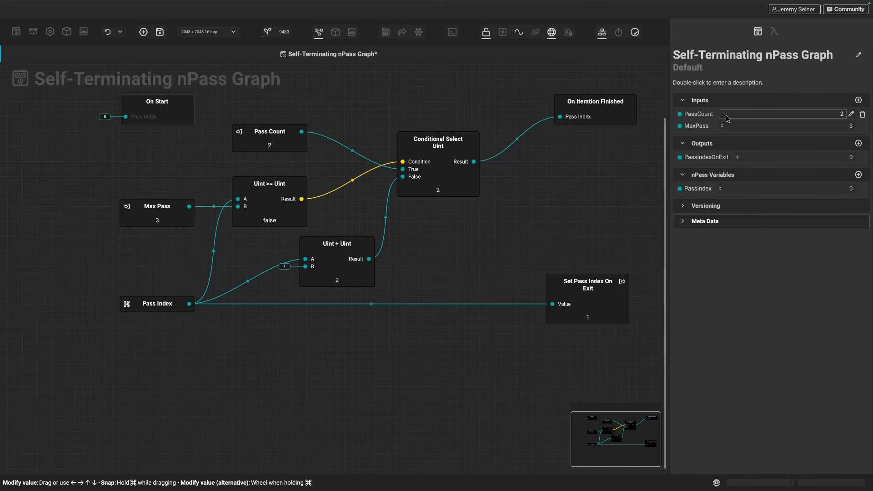
- Test the self-termination with PassCount at 11, MaxPass at 8, and PassCount raised to 16
{"action": "left_click_drag", "start_coordinate": [729, 118], "coordinate": [786, 118]}
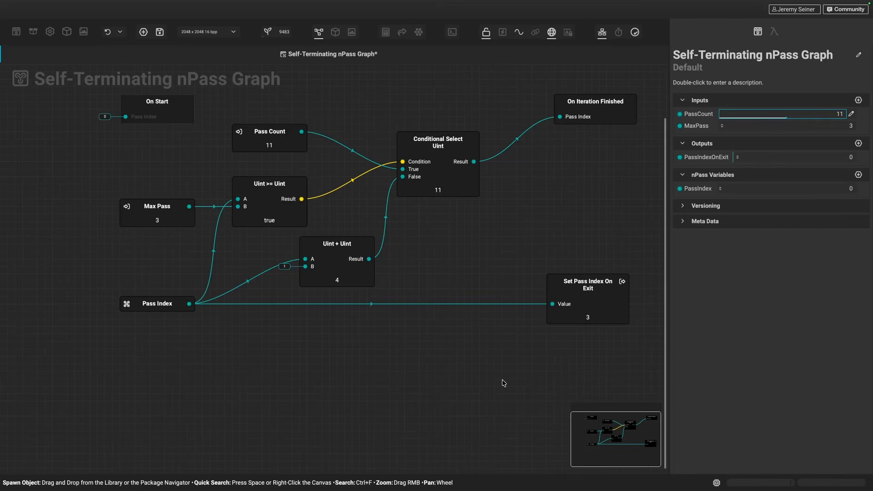
{"action": "left_click", "coordinate": [835, 125]}
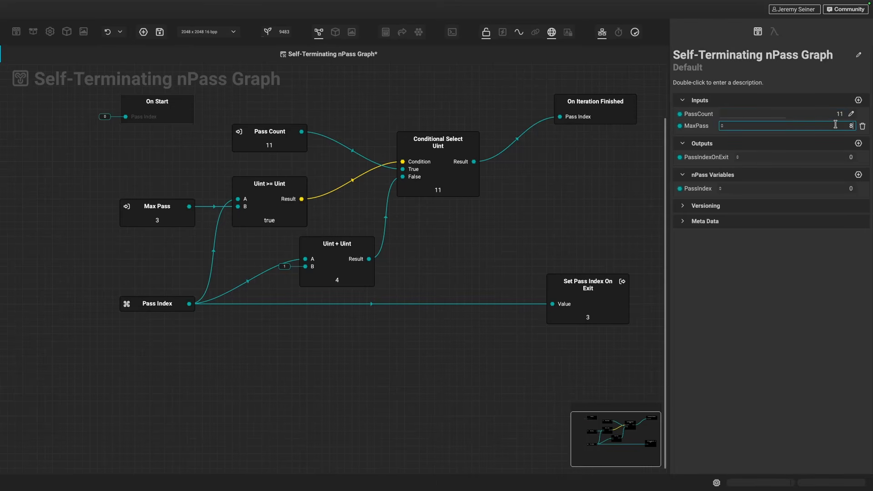
{"action": "key", "text": "Return"}
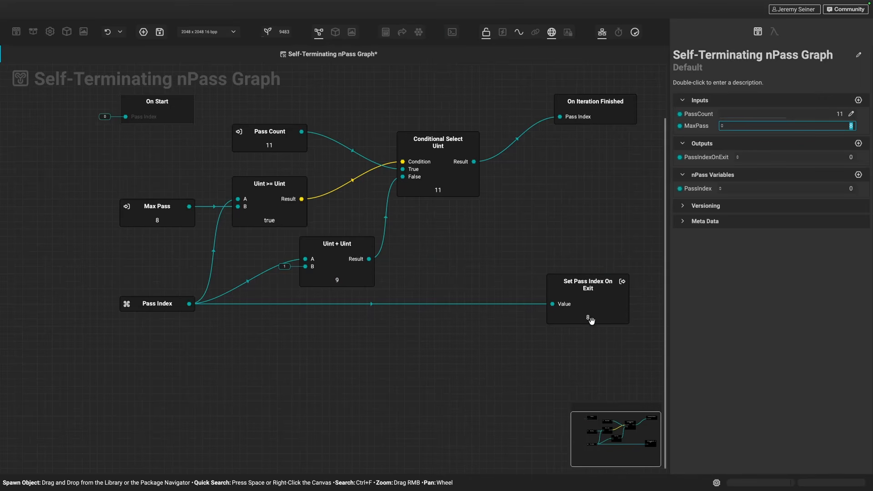
{"action": "left_click_drag", "start_coordinate": [787, 115], "coordinate": [820, 115]}
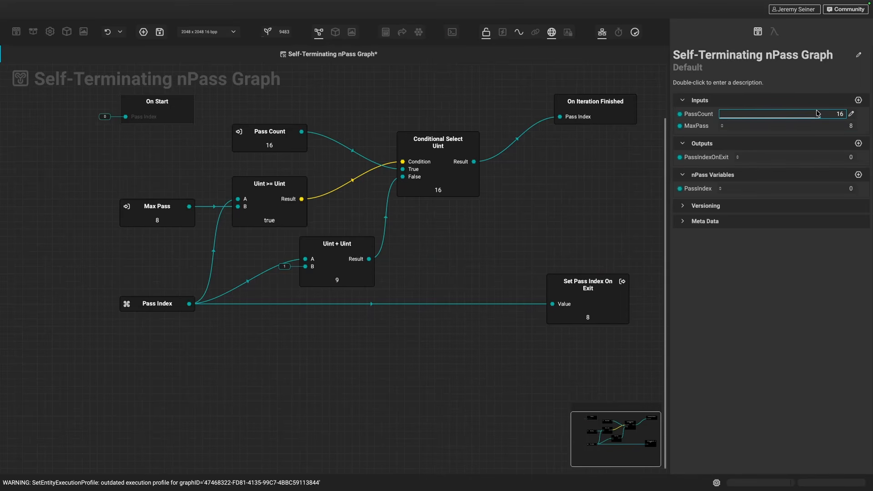
{"action": "left_click", "coordinate": [272, 205]}
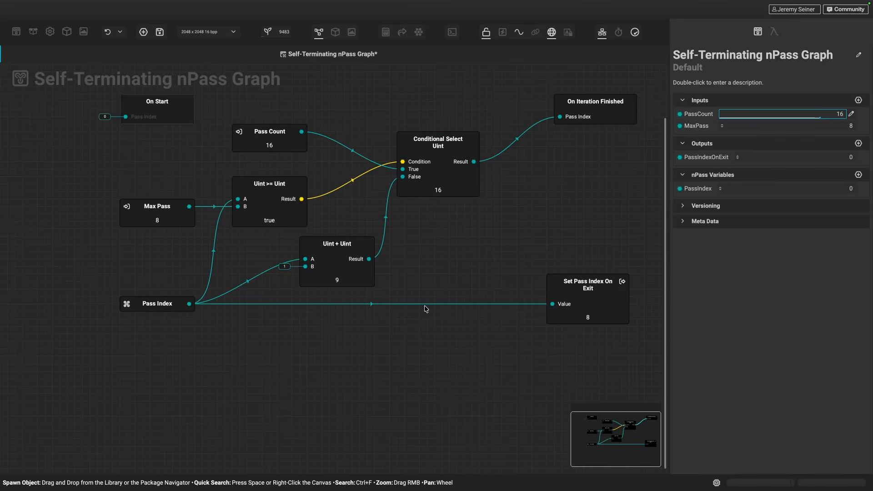
- In the Unwrap UVs for UDIM Workflow graph, set PassCount to 3
{"action": "middle_click_drag", "start_coordinate": [381, 390], "coordinate": [332, 411]}
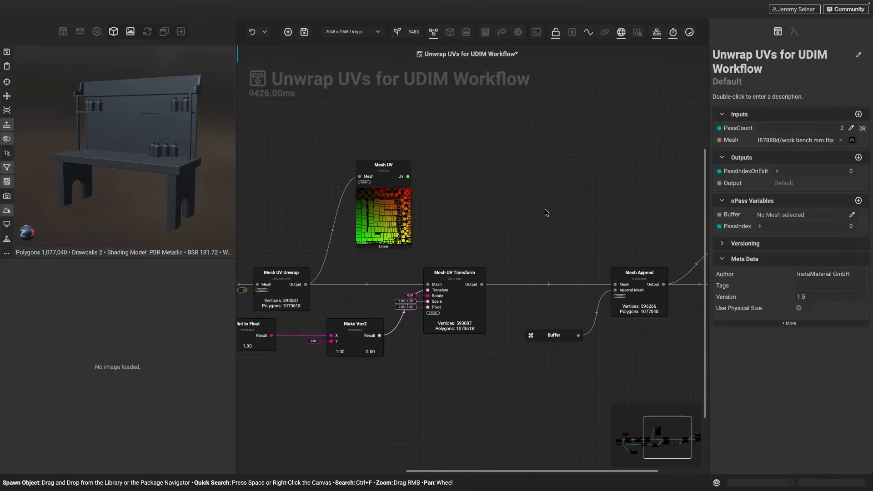
{"action": "scroll", "coordinate": [547, 213], "scroll_direction": "right", "scroll_amount": 3}
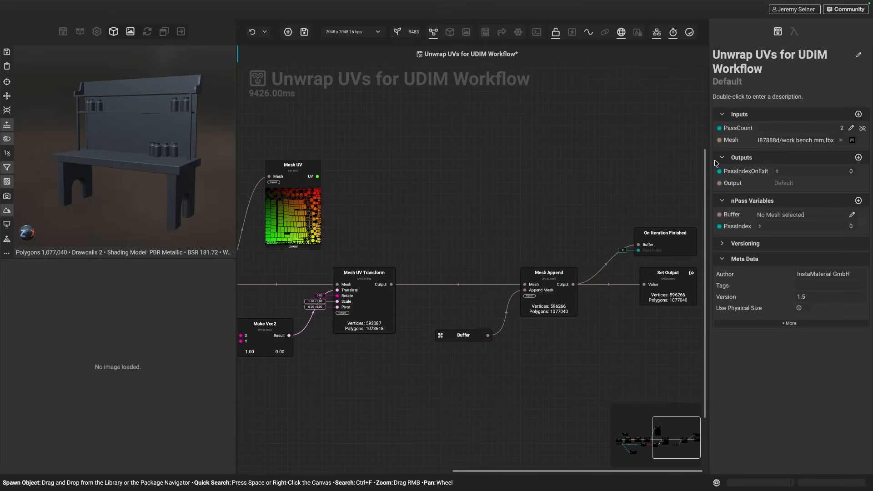
{"action": "left_click", "coordinate": [852, 129]}
{"action": "type", "text": "3"}
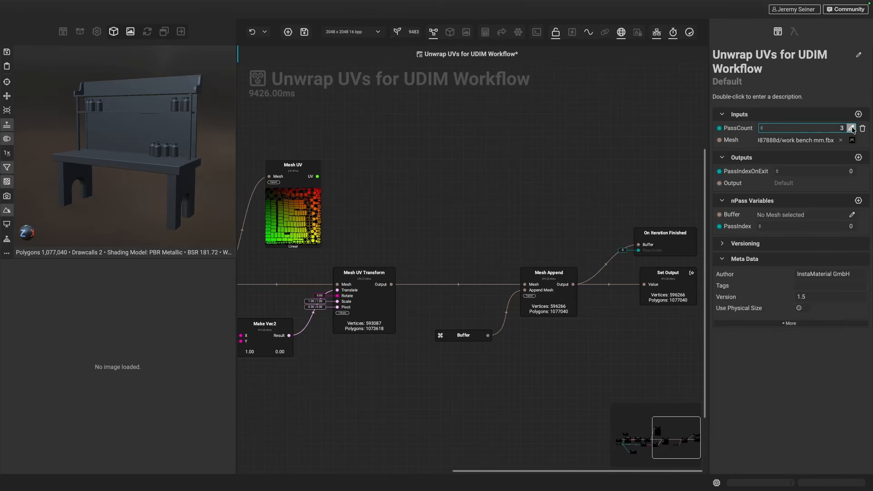
{"action": "key", "text": "Return"}
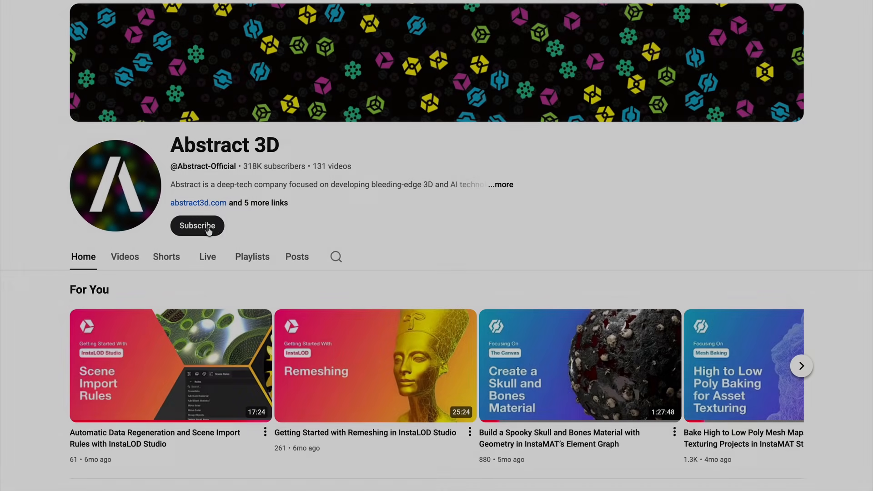
- Subscribe to the Abstract 3D YouTube channel, choose its notification setting, and follow the InstaMAT account on X
{"action": "left_click", "coordinate": [207, 227]}
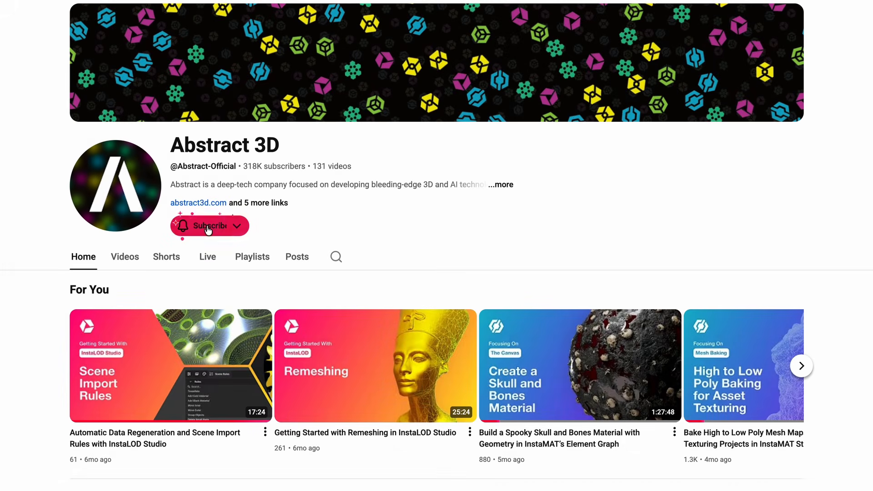
{"action": "left_click", "coordinate": [245, 228]}
{"action": "left_click", "coordinate": [242, 252]}
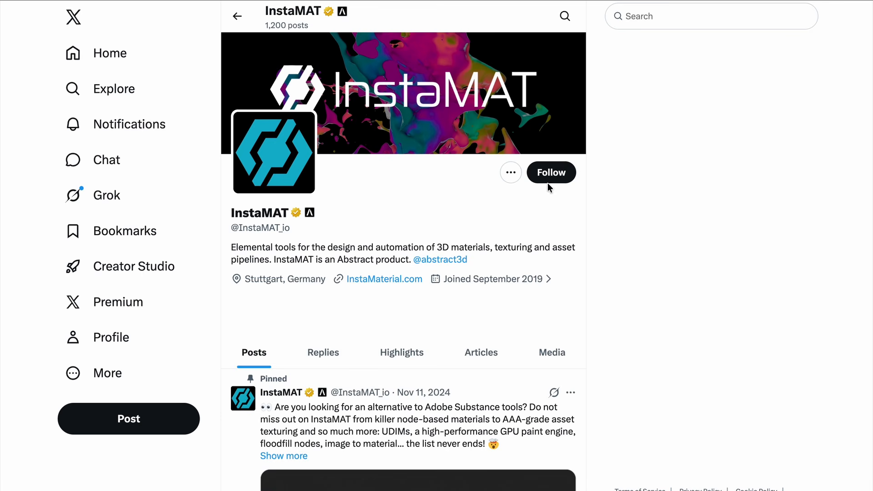
{"action": "left_click", "coordinate": [548, 182]}
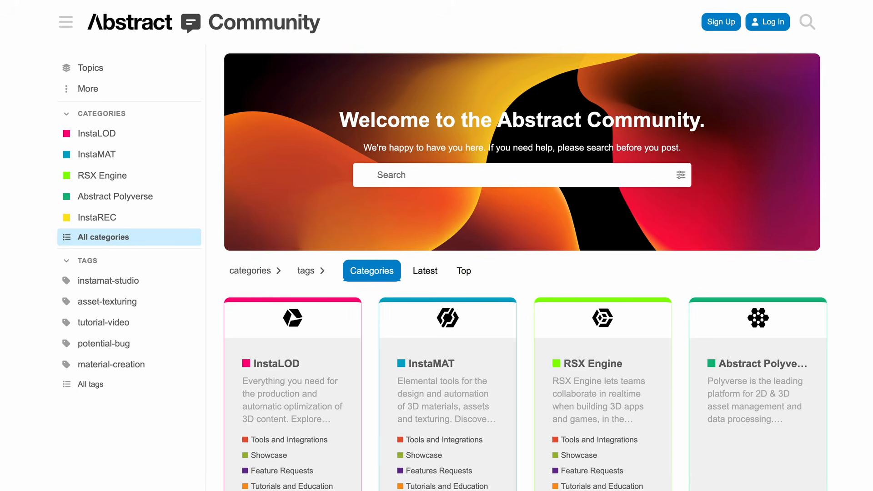
{"action": "scroll", "coordinate": [523, 267], "scroll_direction": "down", "scroll_amount": 3}
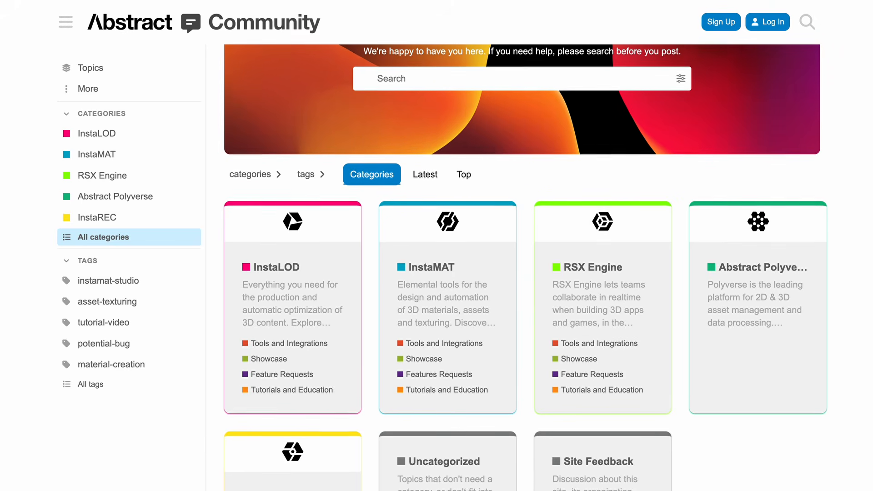
{"action": "scroll", "coordinate": [522, 267], "scroll_direction": "down", "scroll_amount": 1}
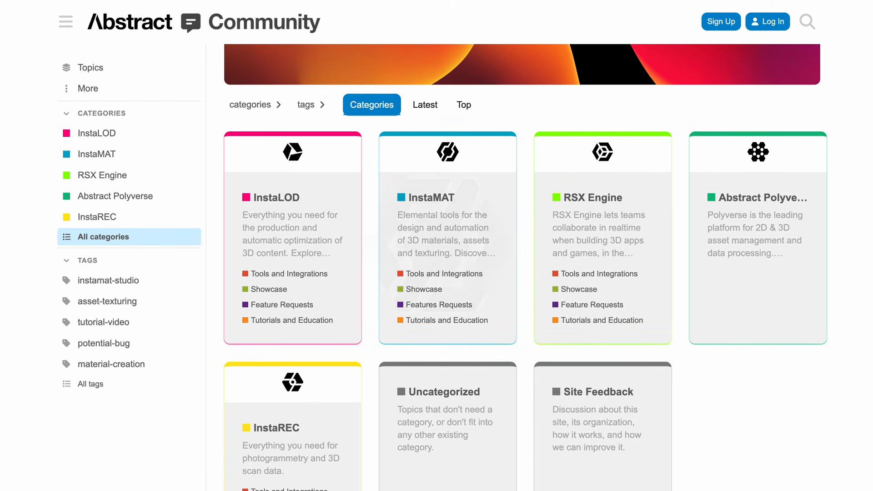